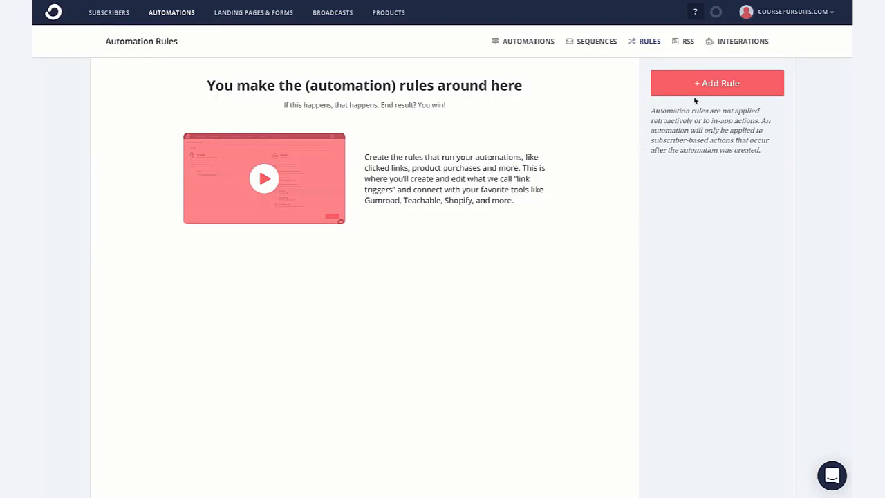
# Step: Start a new automation rule and set its trigger to Clicks a link
pyautogui.click(714, 84)
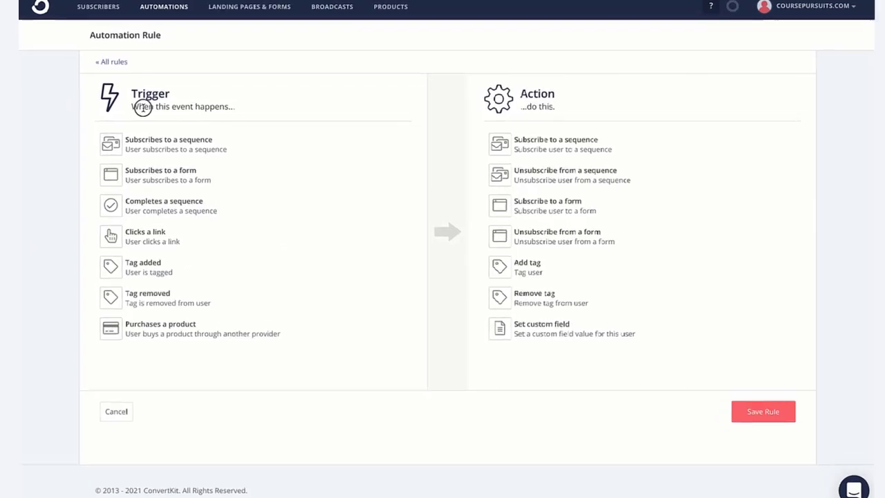
pyautogui.moveTo(142, 107); pyautogui.dragTo(243, 105)
pyautogui.moveTo(567, 106); pyautogui.dragTo(535, 104)
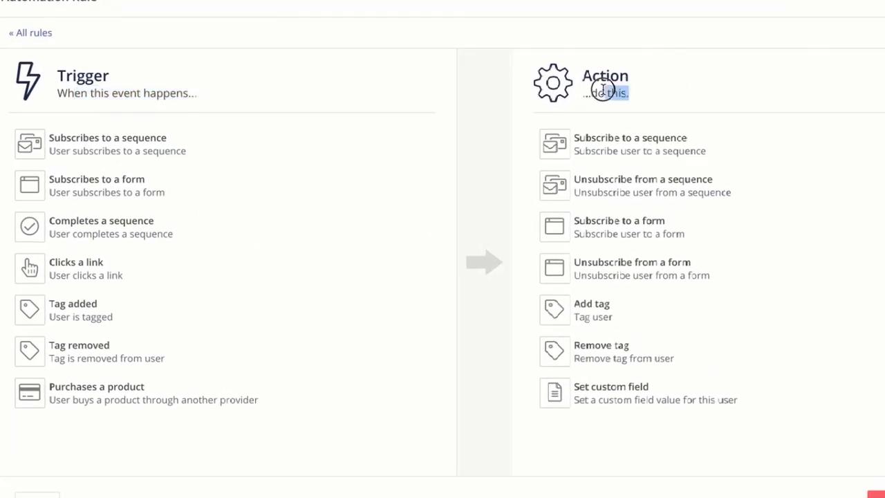
pyautogui.click(475, 80)
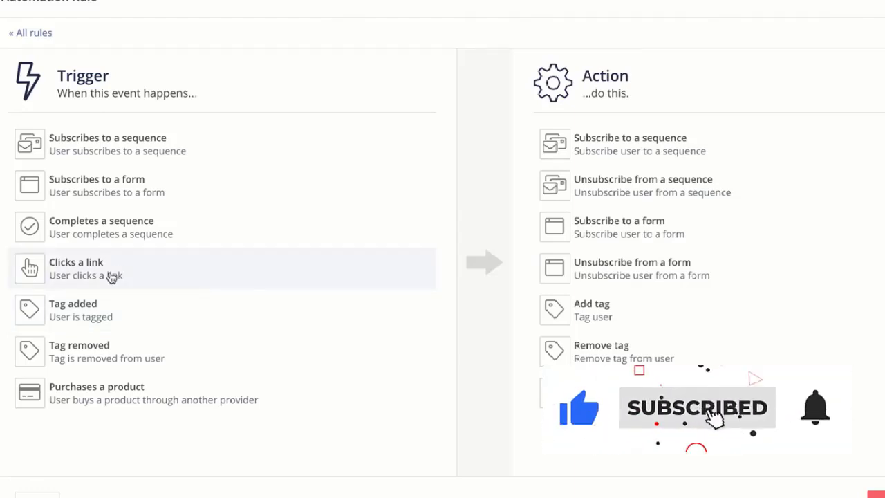
pyautogui.click(111, 276)
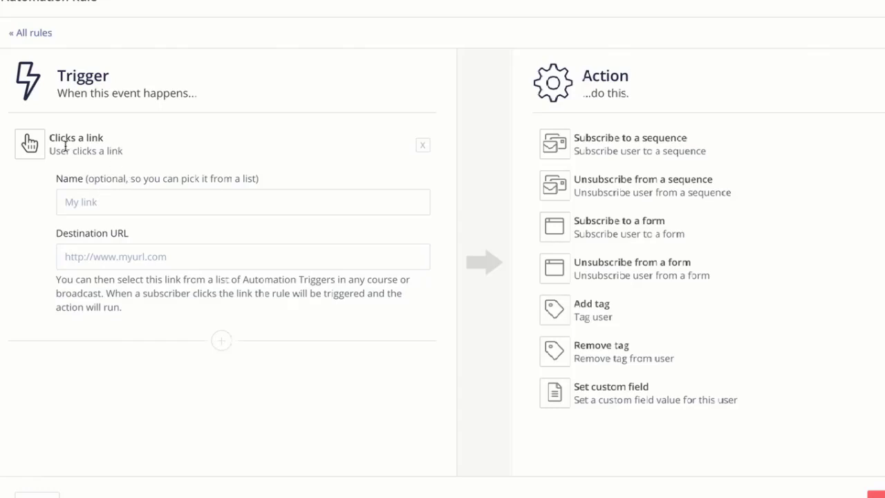
pyautogui.click(96, 200)
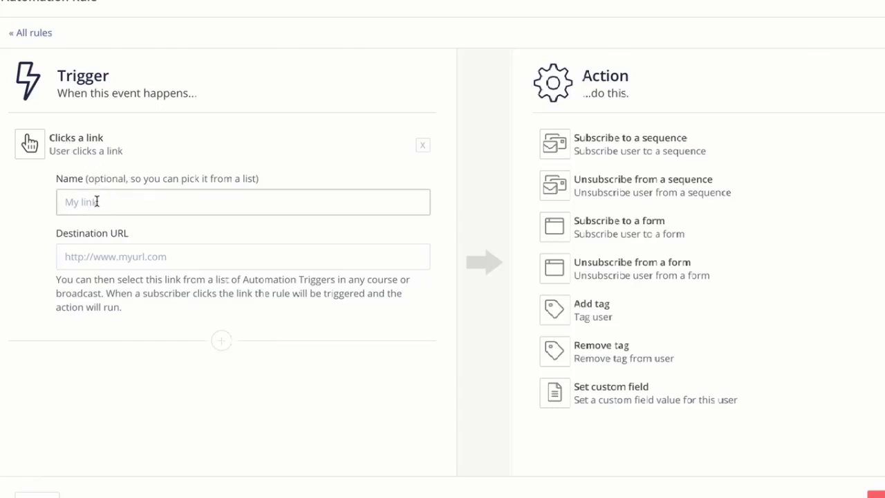
pyautogui.write('MyCourse')
pyautogui.click(141, 255)
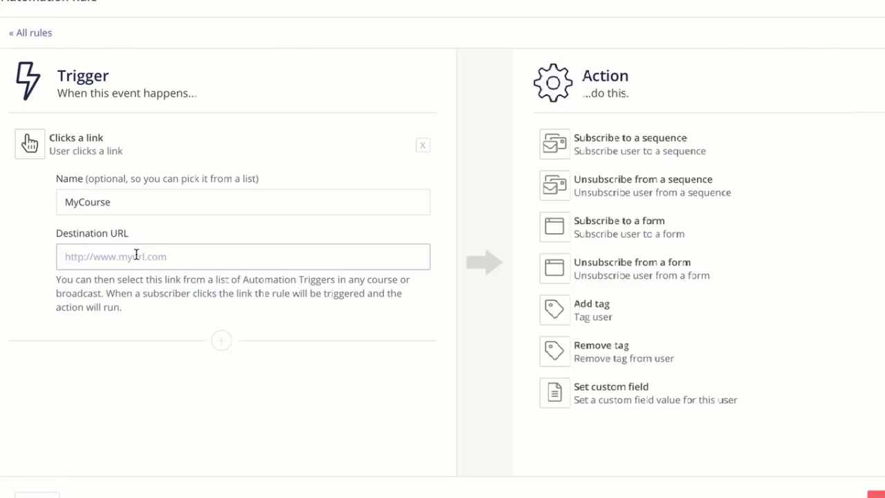
pyautogui.hotkey('ctrl', 'v')
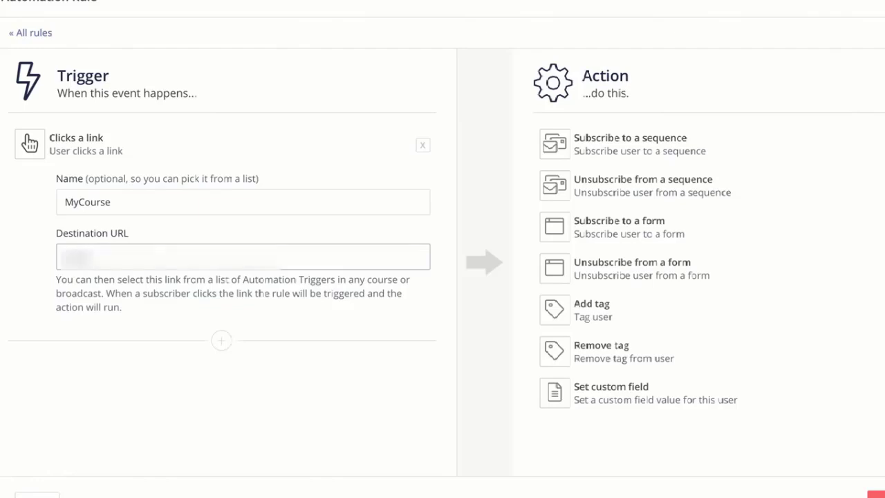
pyautogui.write('www.mycourse.com')
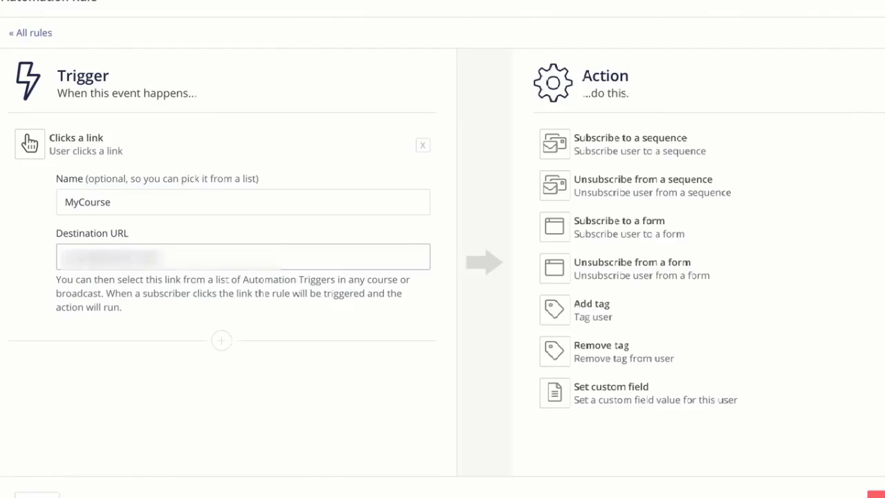
pyautogui.click(389, 310)
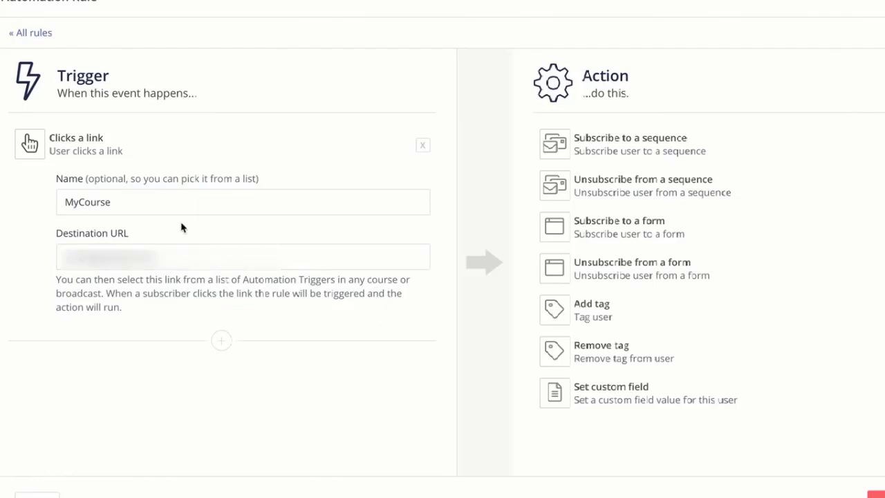
pyautogui.click(118, 199)
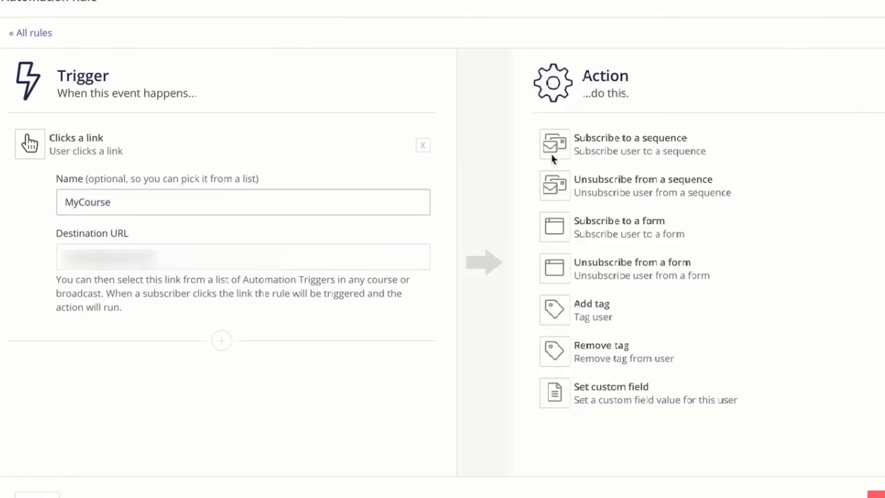
# Step: Choose Add tag as the rule's action and switch it to creating a new tag
pyautogui.click(604, 314)
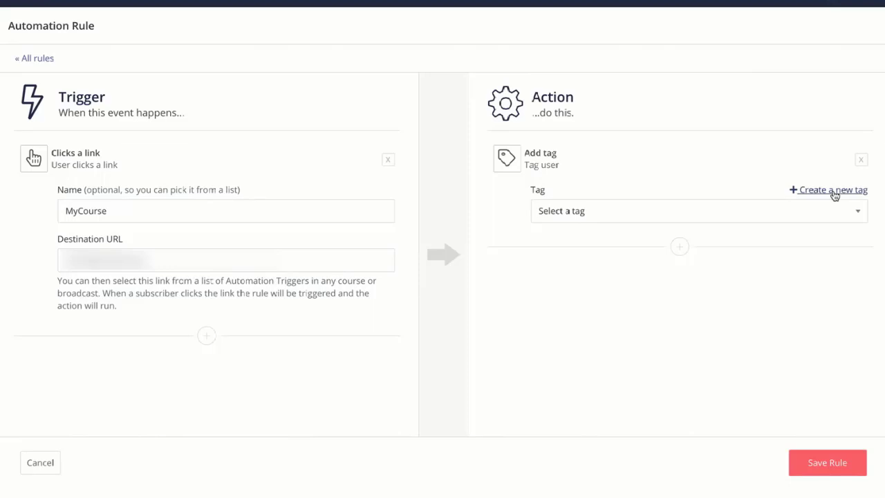
pyautogui.click(828, 194)
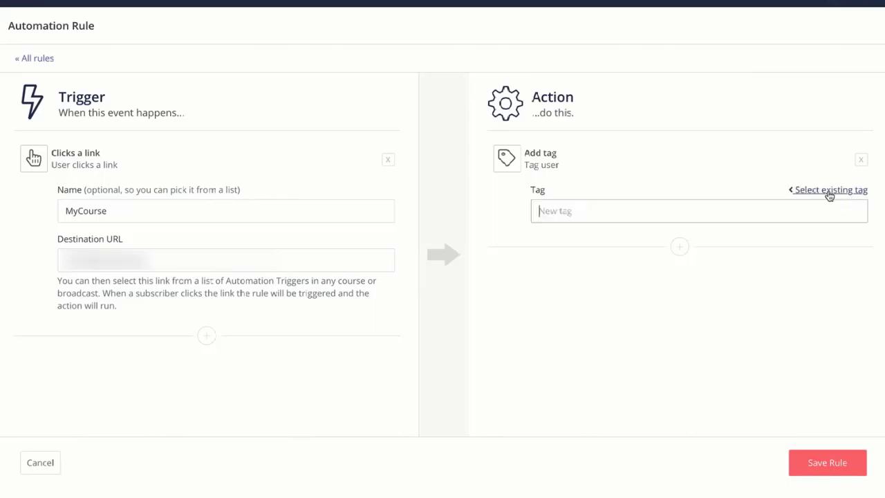
pyautogui.click(600, 208)
pyautogui.write('test_')
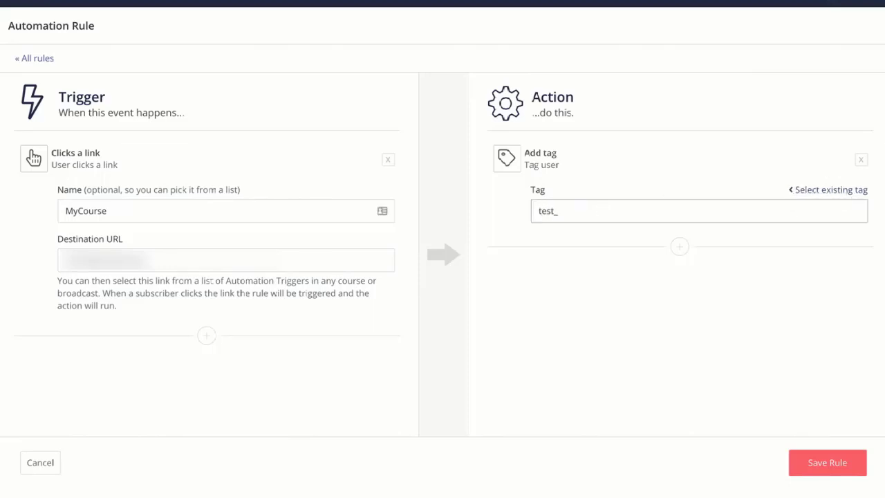
pyautogui.press('BackSpace')
pyautogui.press('BackSpace')
pyautogui.press('BackSpace')
pyautogui.press('BackSpace')
pyautogui.press('BackSpace')
pyautogui.write('Intro')
pyautogui.press('BackSpace')
pyautogui.press('BackSpace')
pyautogui.press('BackSpace')
pyautogui.press('BackSpace')
pyautogui.press('BackSpace')
# Step: Name the new tag interested_in_my_course and save the rule
pyautogui.write('interested_in_my_course')
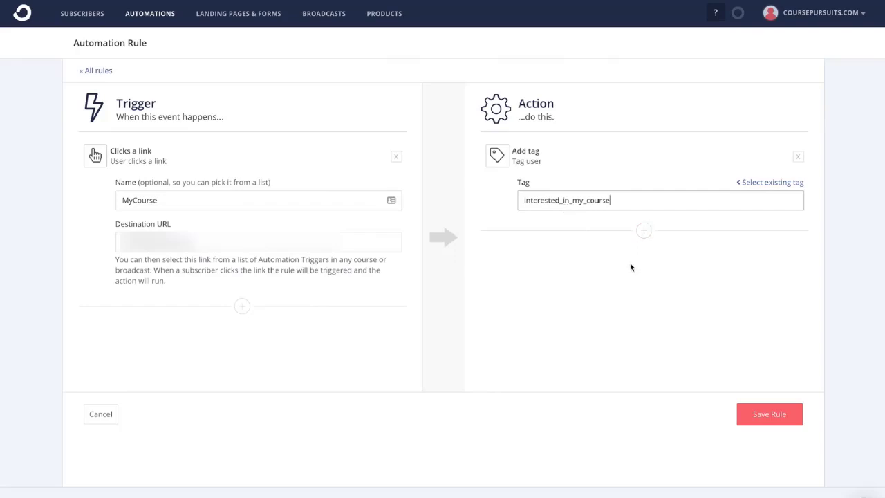
pyautogui.click(746, 412)
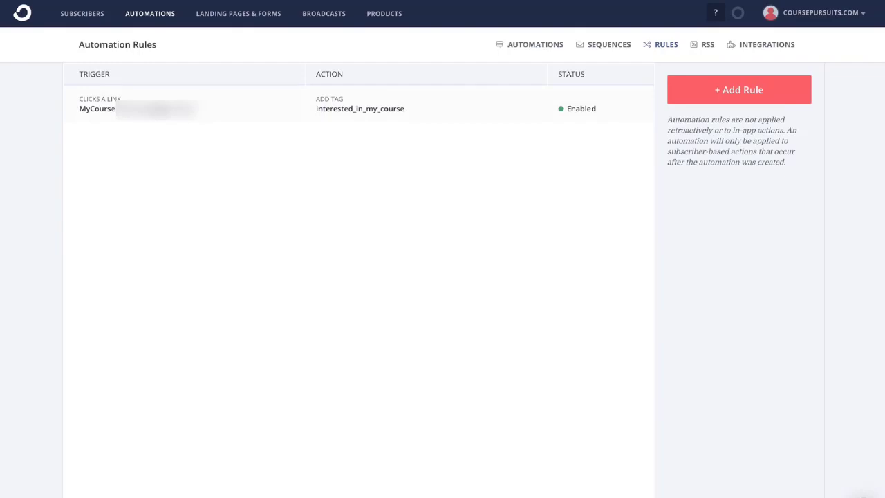
# Step: Add a Subscribe to a sequence action with Welcome Sequence to the MyCourse rule, save it, and review the saved rule
pyautogui.click(156, 109)
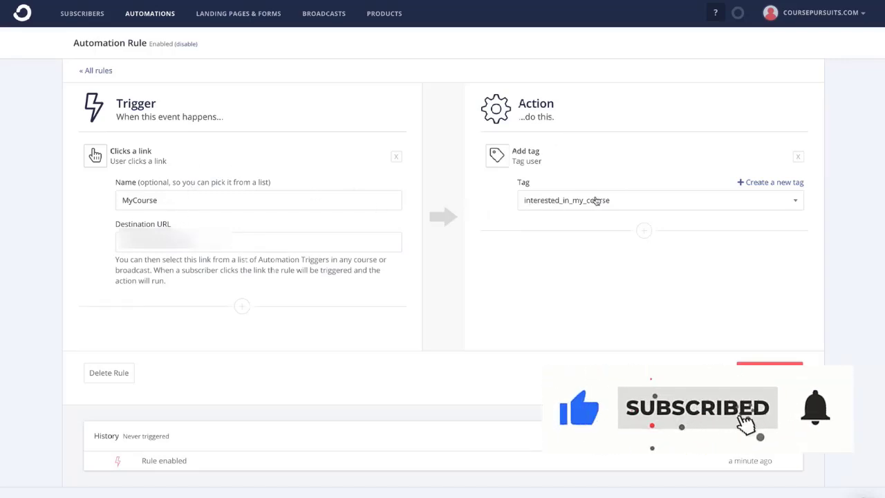
pyautogui.click(645, 232)
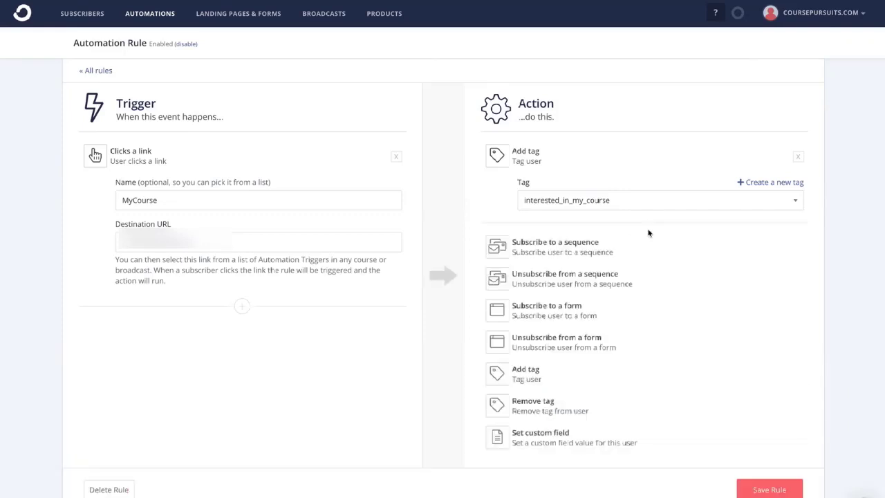
pyautogui.click(584, 257)
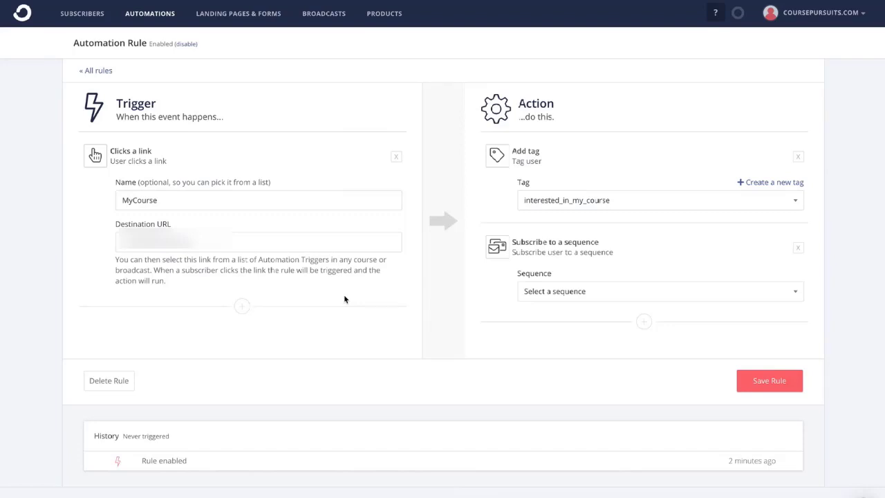
pyautogui.click(570, 293)
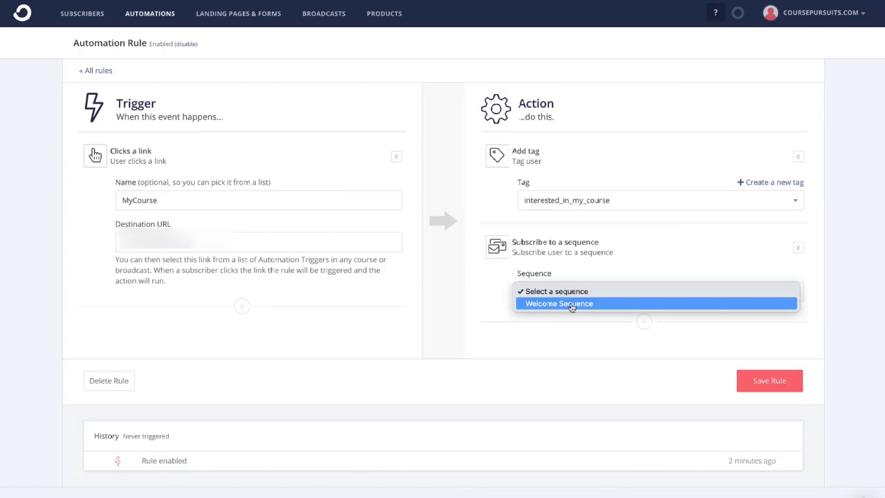
pyautogui.click(572, 307)
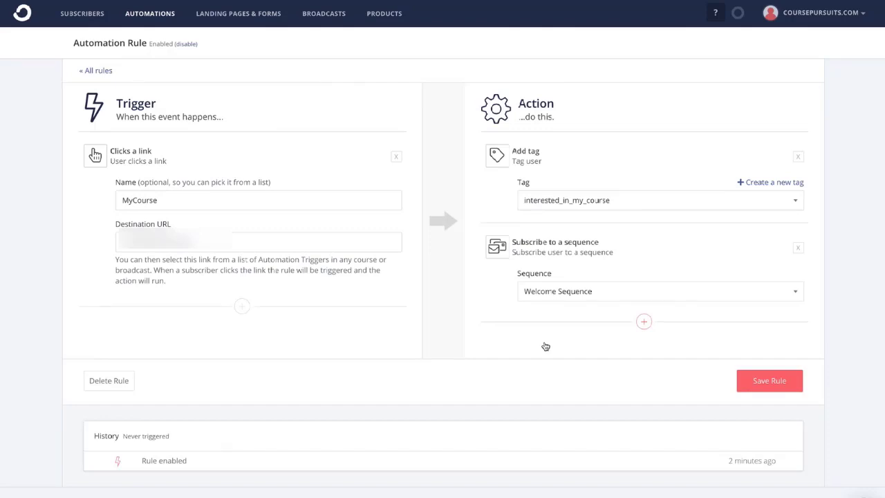
pyautogui.click(763, 378)
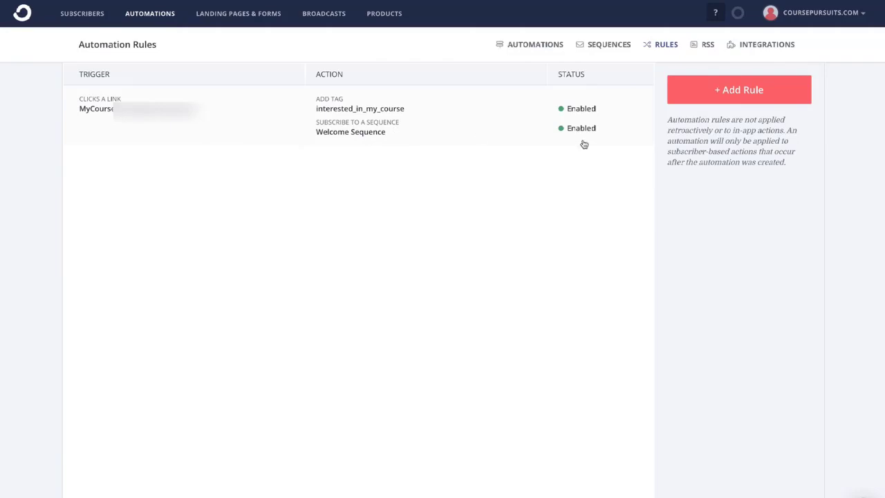
pyautogui.click(403, 132)
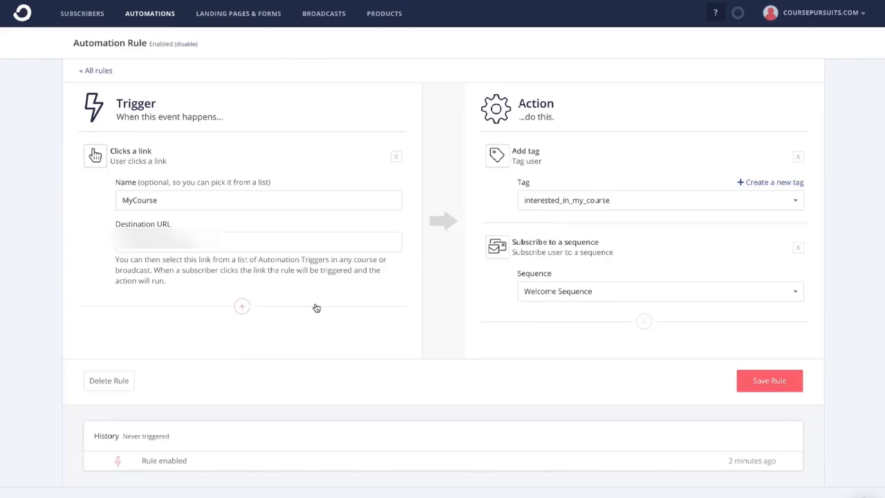
pyautogui.click(100, 72)
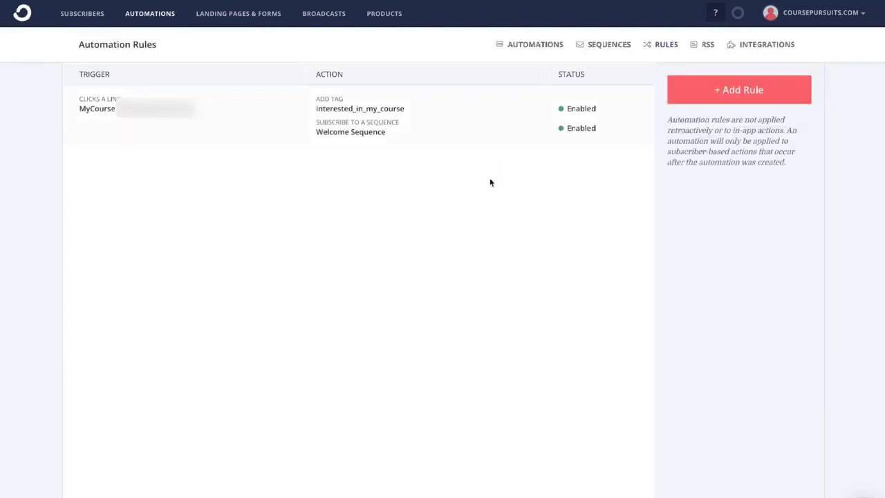
# Step: Start another automation rule triggered when a subscriber completes the Welcome Sequence
pyautogui.click(758, 96)
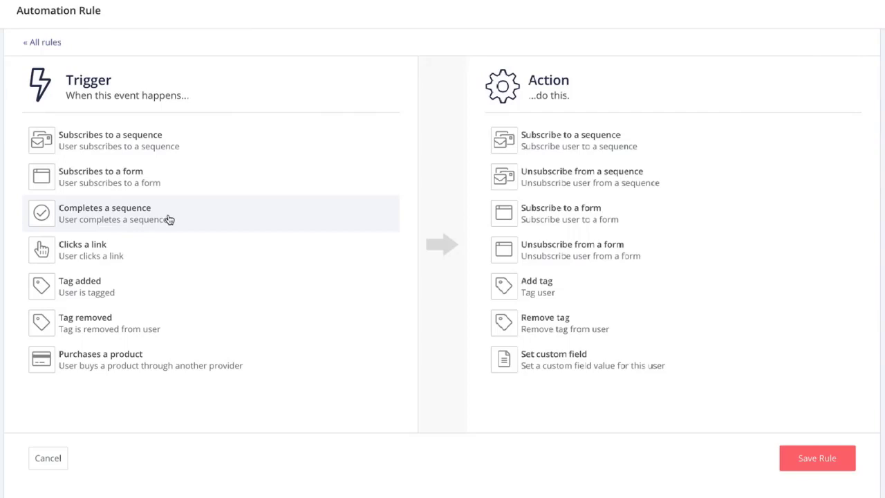
pyautogui.click(133, 216)
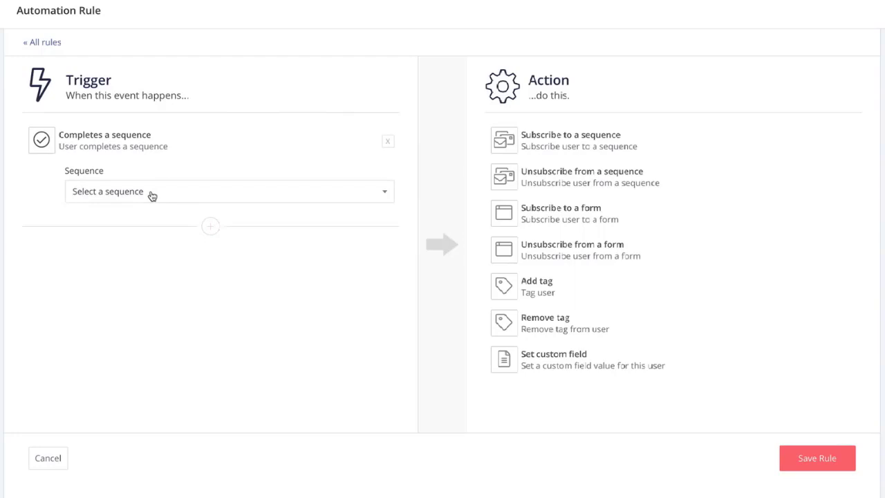
pyautogui.click(152, 194)
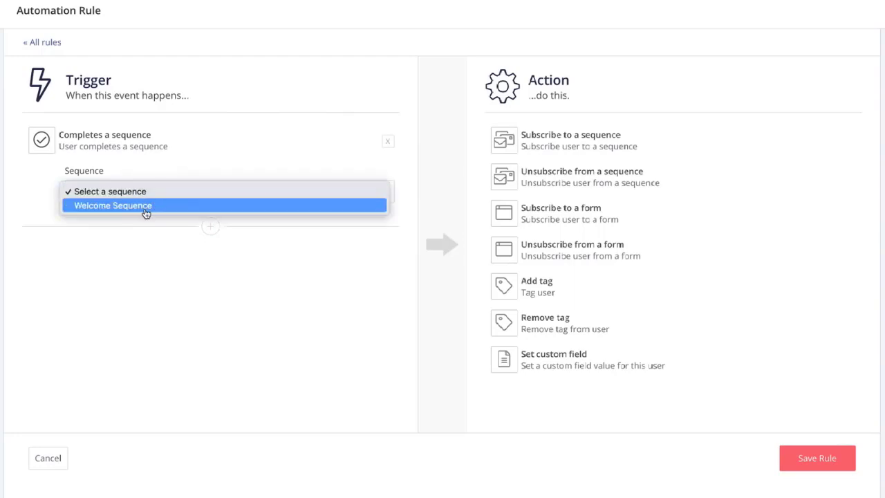
pyautogui.click(145, 206)
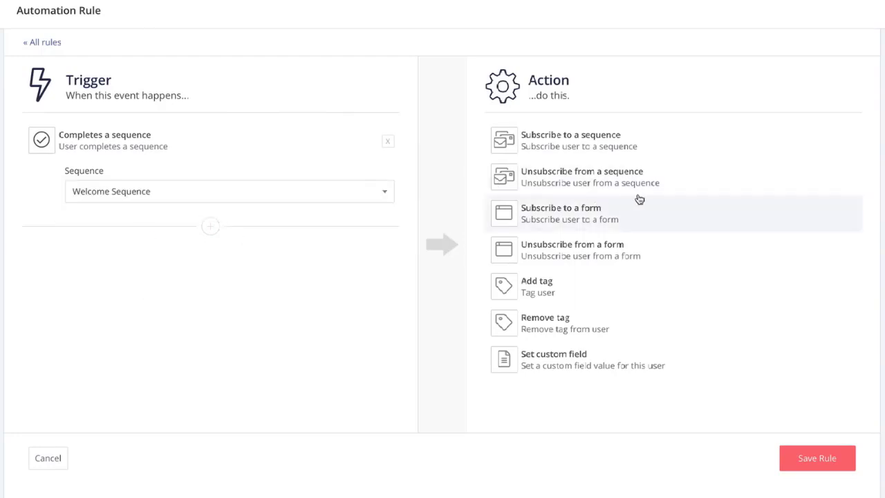
# Step: Add an action that applies a new tag completed_mycourse_warmup_seq, save the rule, and review it from the rules list
pyautogui.click(551, 293)
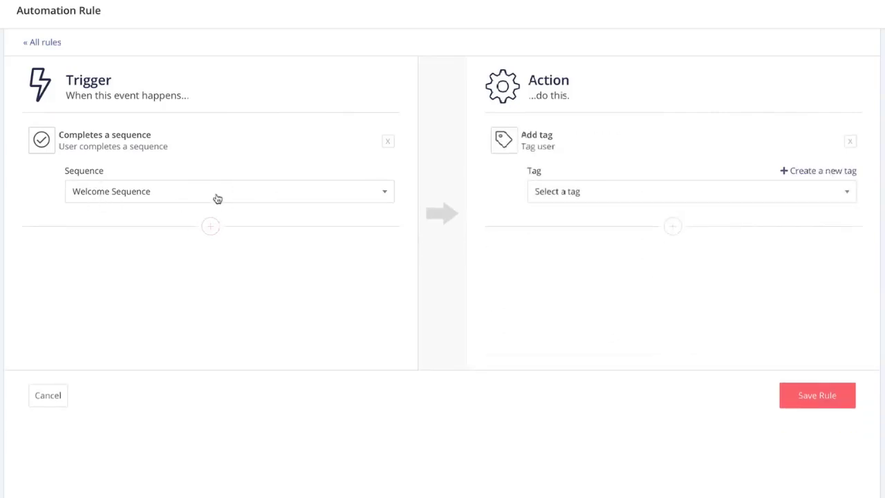
pyautogui.click(820, 171)
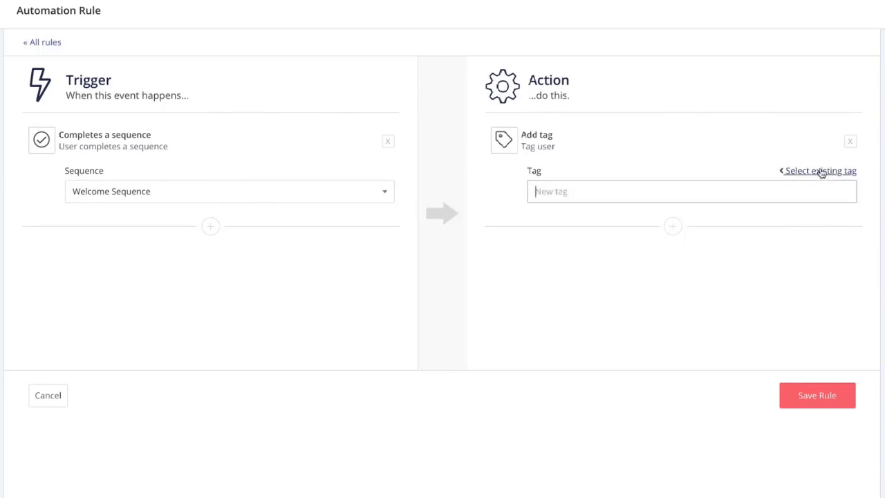
pyautogui.write('comp')
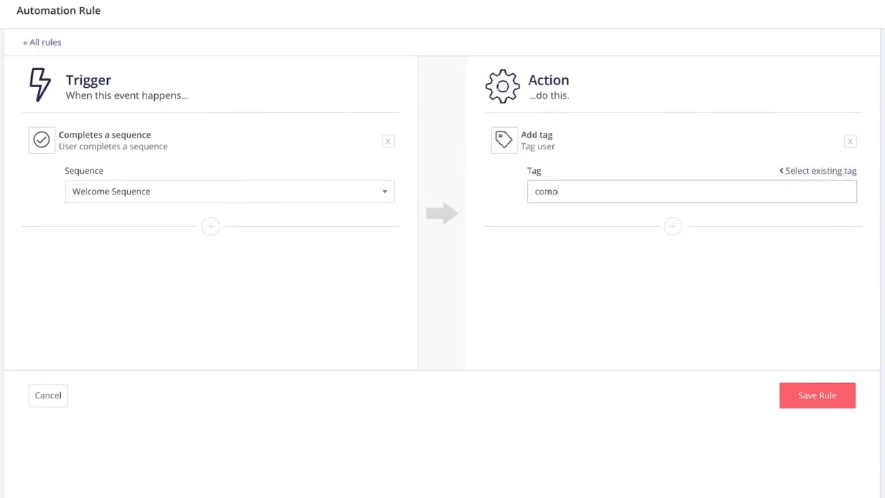
pyautogui.write('leted_mycourse_warmup_s')
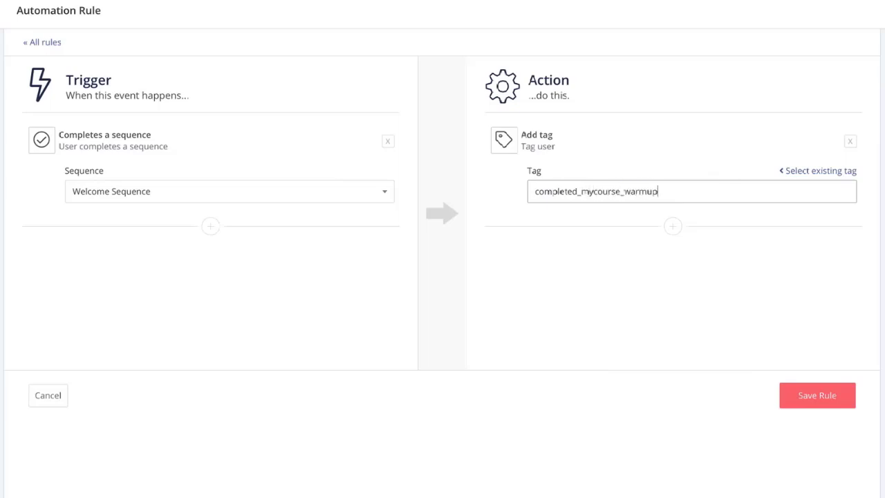
pyautogui.write('eq')
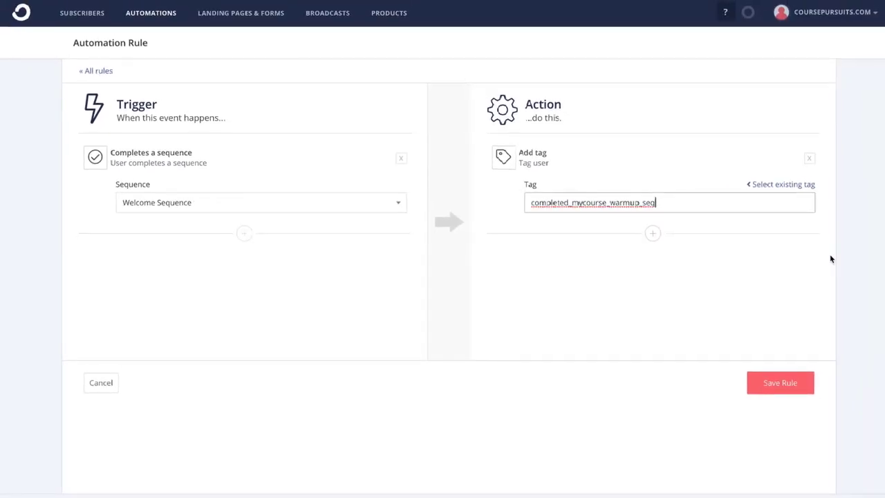
pyautogui.click(775, 387)
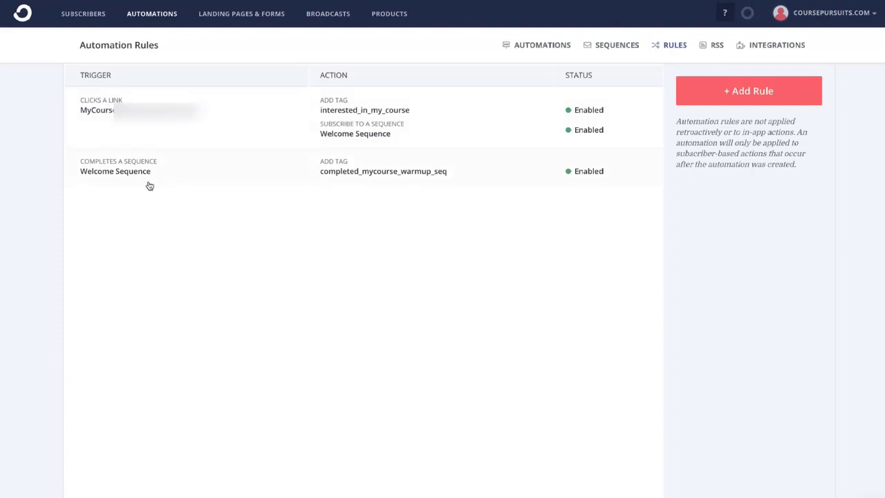
pyautogui.click(247, 170)
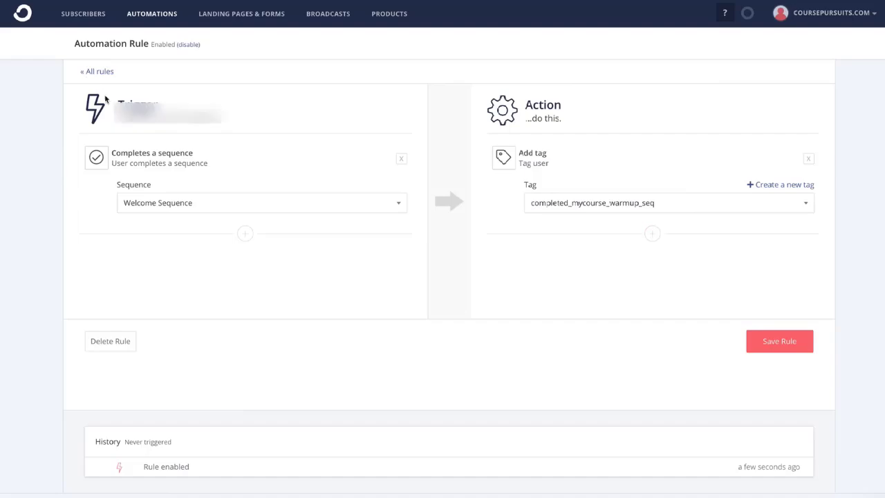
pyautogui.click(90, 71)
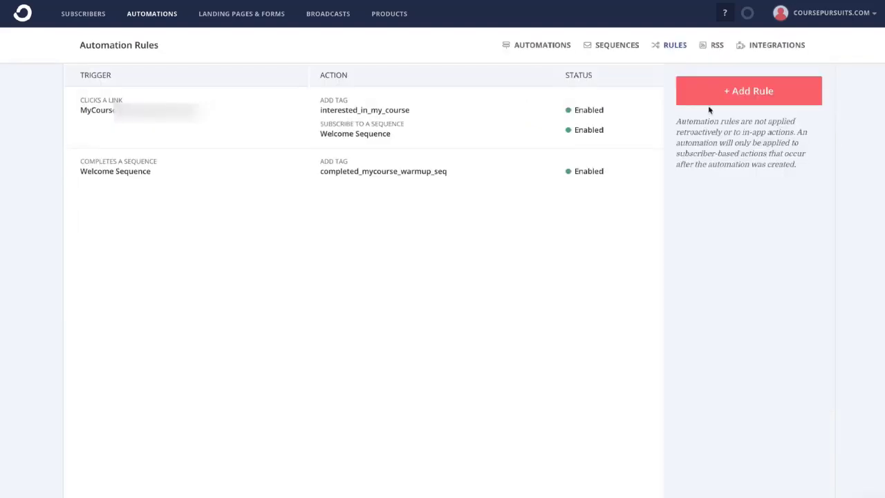
# Step: Draft a rule with a Purchases a product trigger and an Add tag action, check the available providers, and return to all rules without saving
pyautogui.click(768, 94)
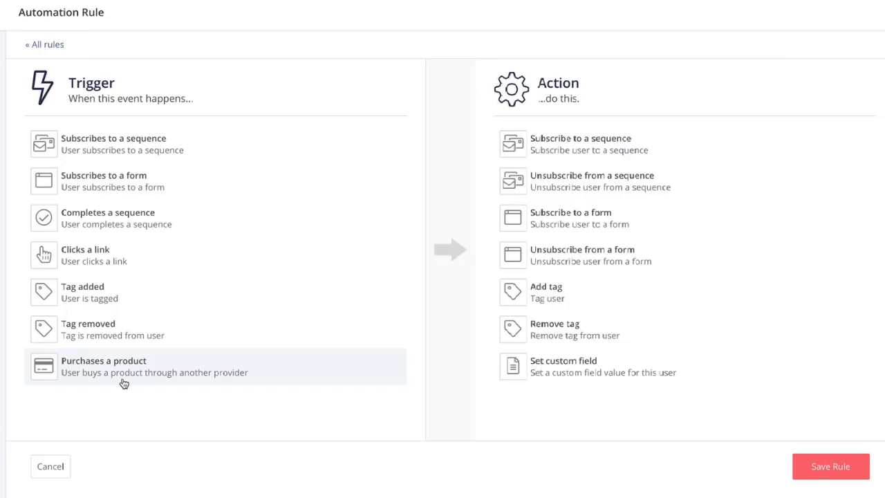
pyautogui.click(128, 369)
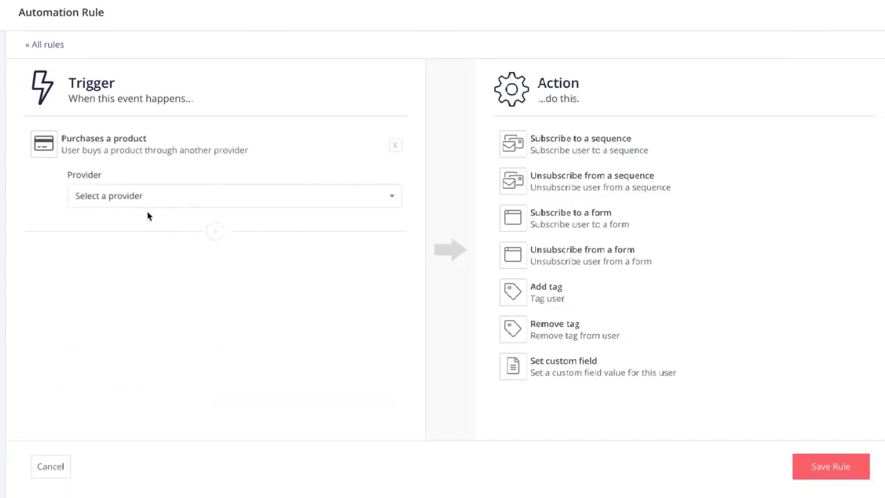
pyautogui.click(166, 200)
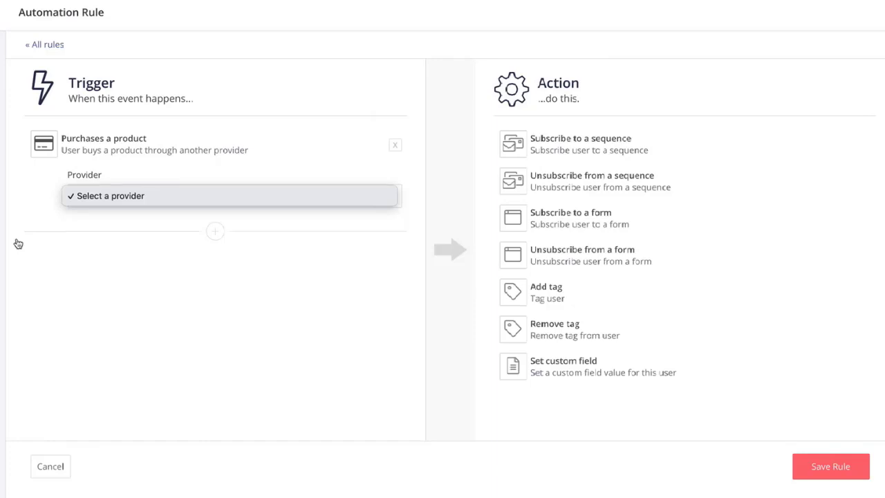
pyautogui.click(575, 296)
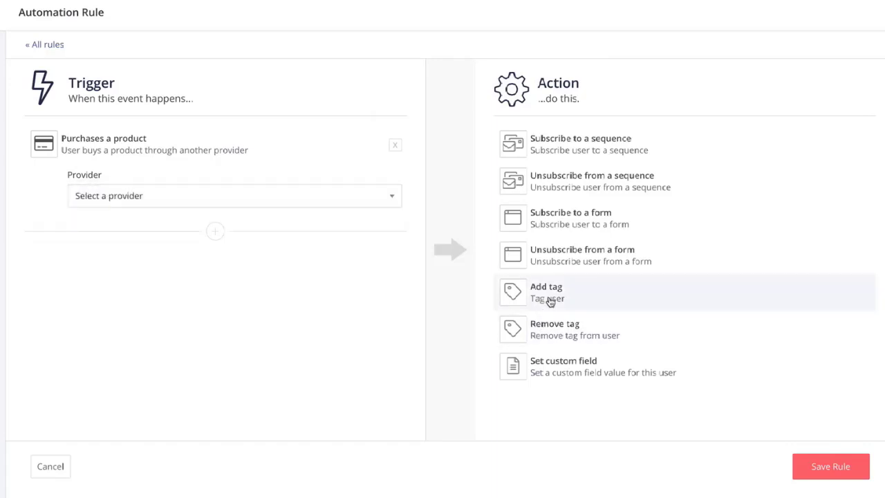
pyautogui.click(581, 301)
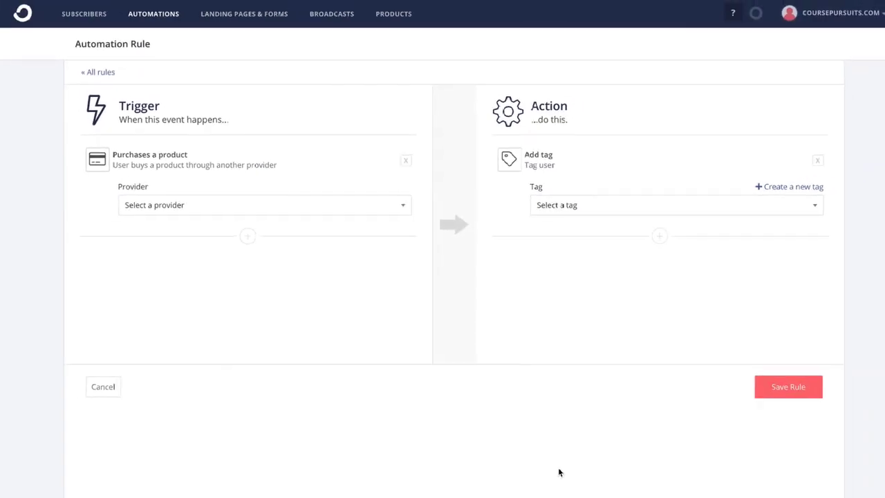
pyautogui.click(103, 72)
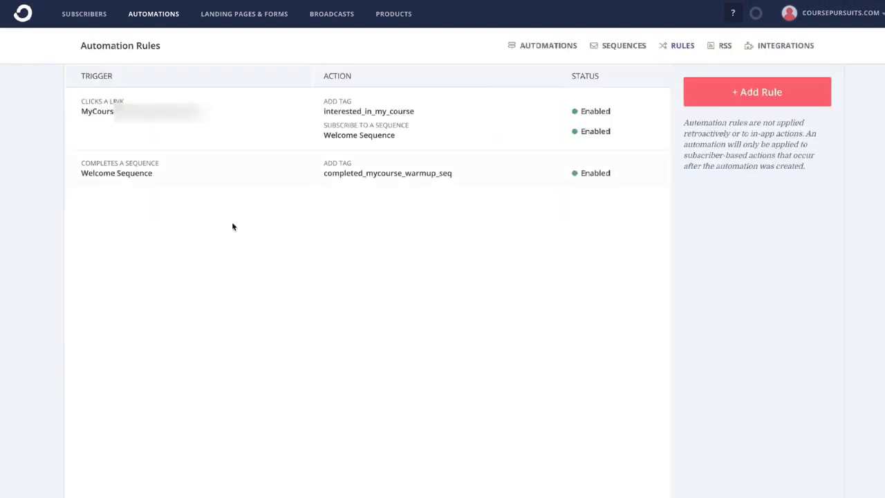
# Step: Start another new automation rule
pyautogui.click(732, 102)
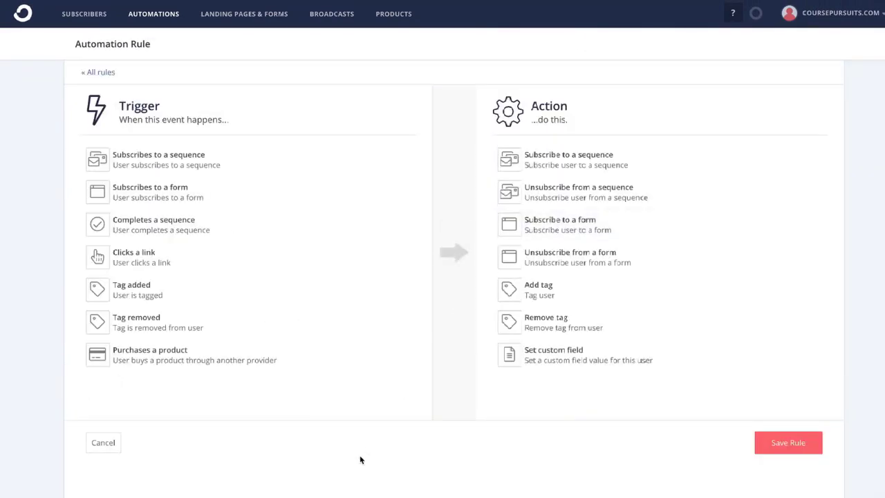